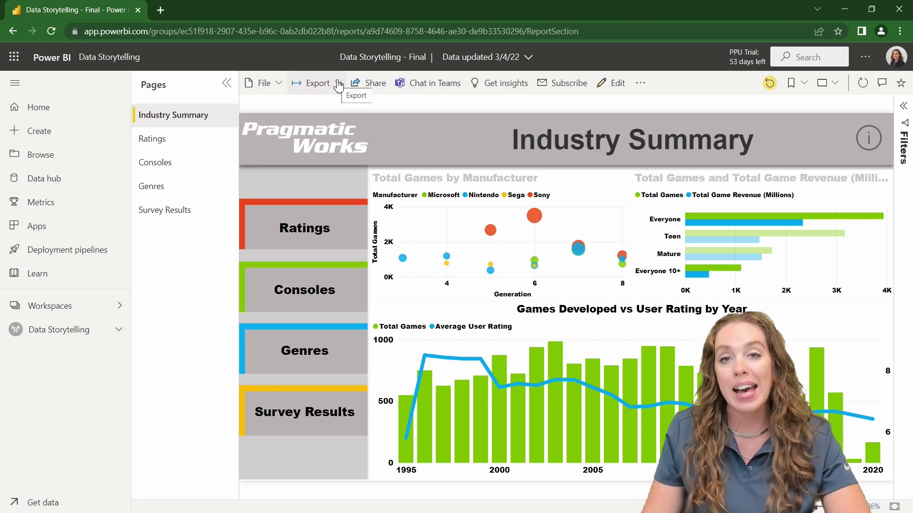
Step: Copy the Industry Summary page's Embed live data link for PowerPoint, then close the export dialog
{"action": "left_click", "coordinate": [338, 84]}
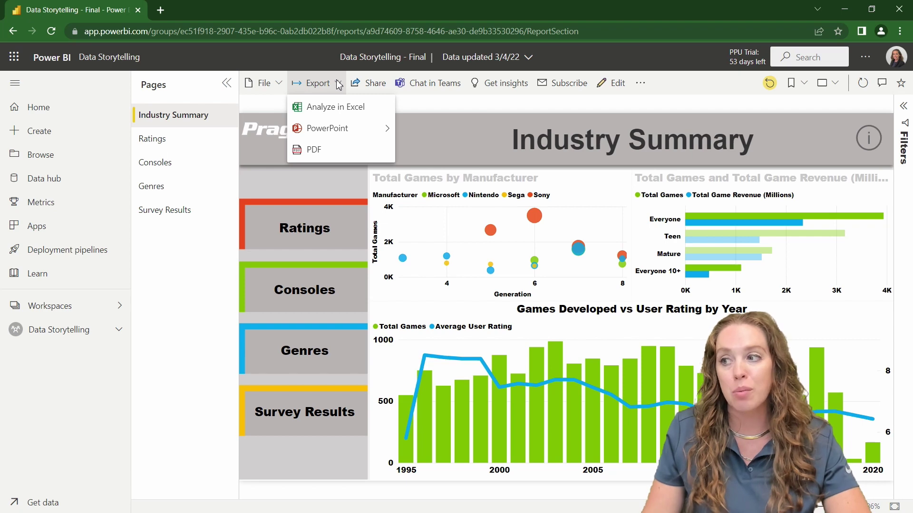
{"action": "mouse_move", "coordinate": [333, 127]}
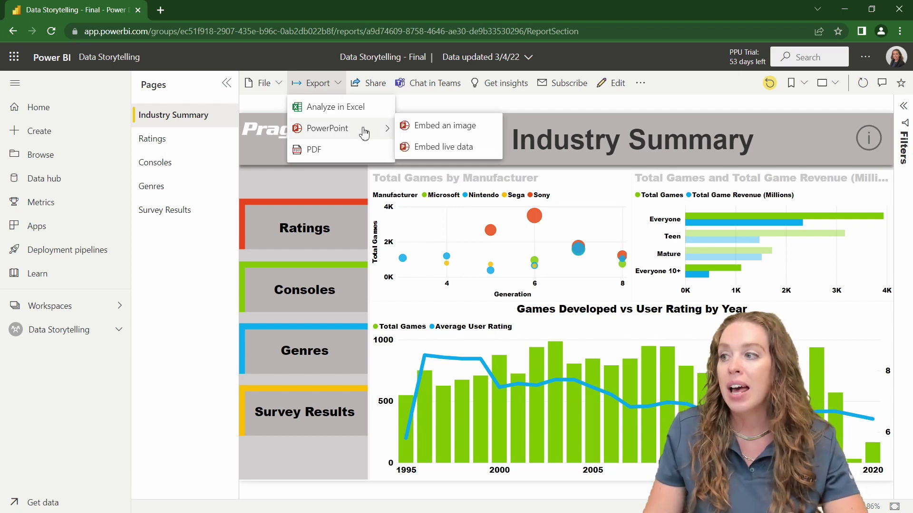
{"action": "left_click", "coordinate": [454, 152]}
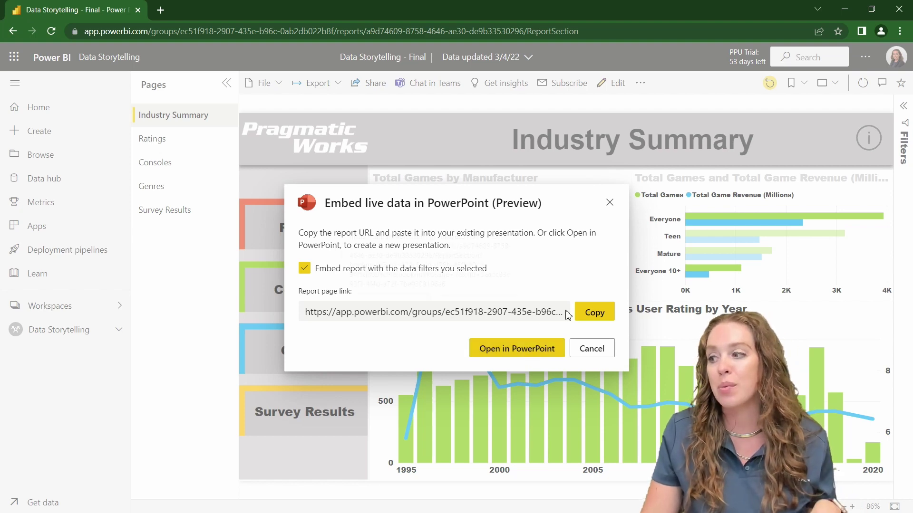
{"action": "left_click", "coordinate": [594, 313]}
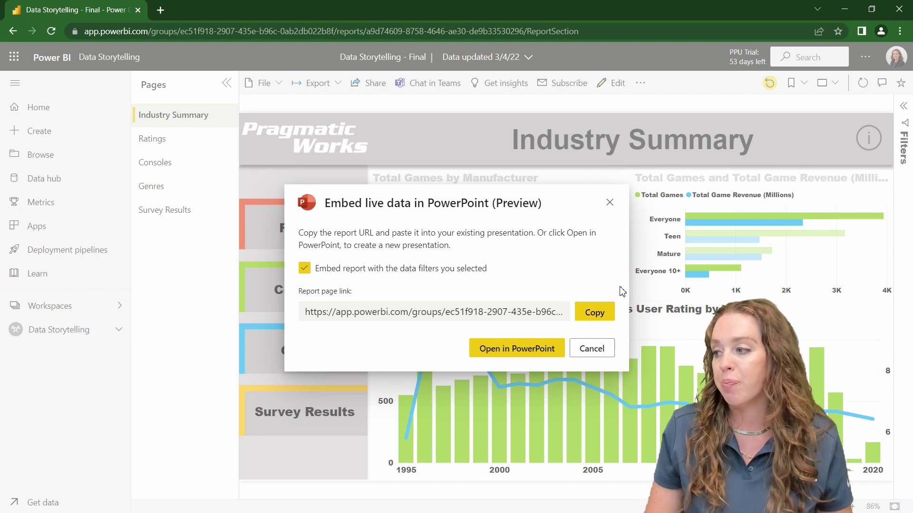
{"action": "left_click", "coordinate": [592, 315]}
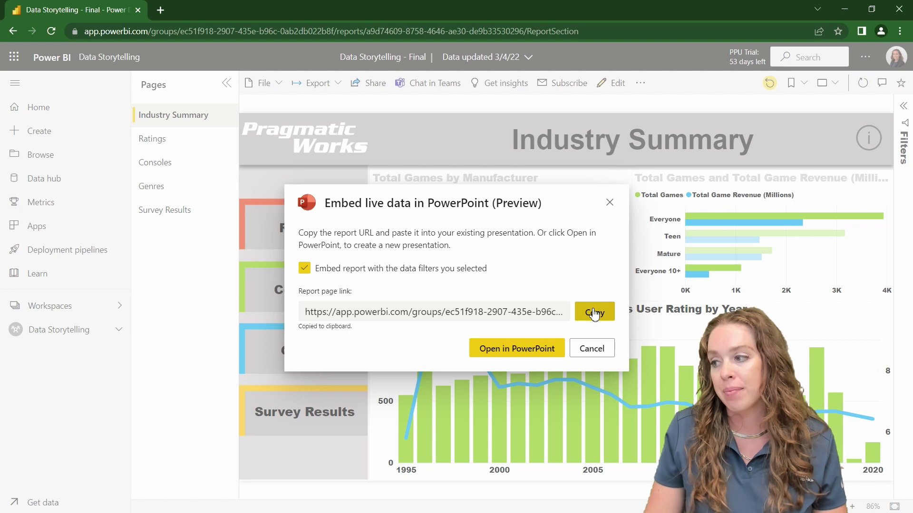
{"action": "left_click", "coordinate": [591, 350]}
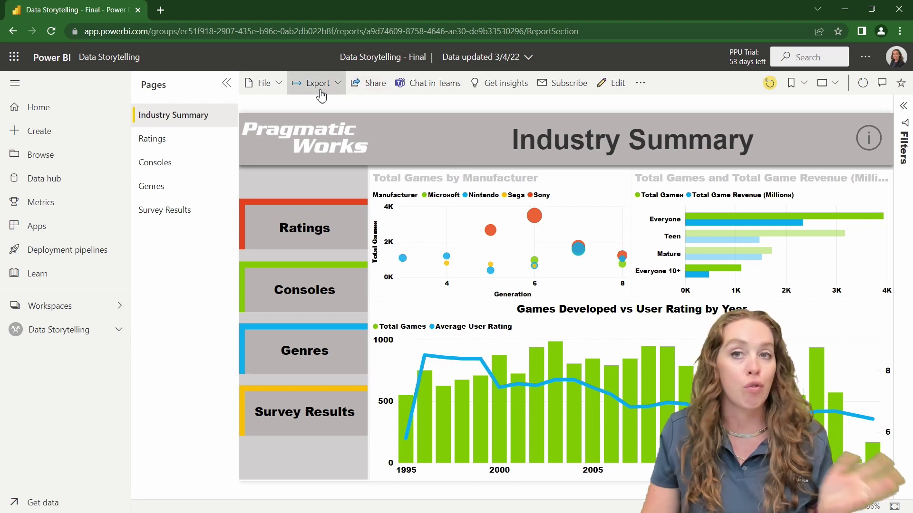
Step: Copy the report's PowerPoint share link from the Send link dialog and close it
{"action": "left_click", "coordinate": [368, 84]}
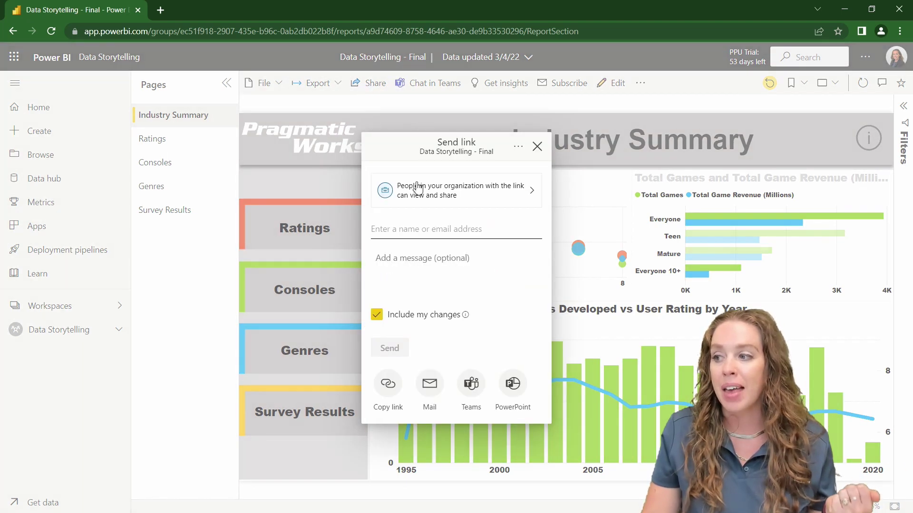
{"action": "left_click", "coordinate": [514, 387]}
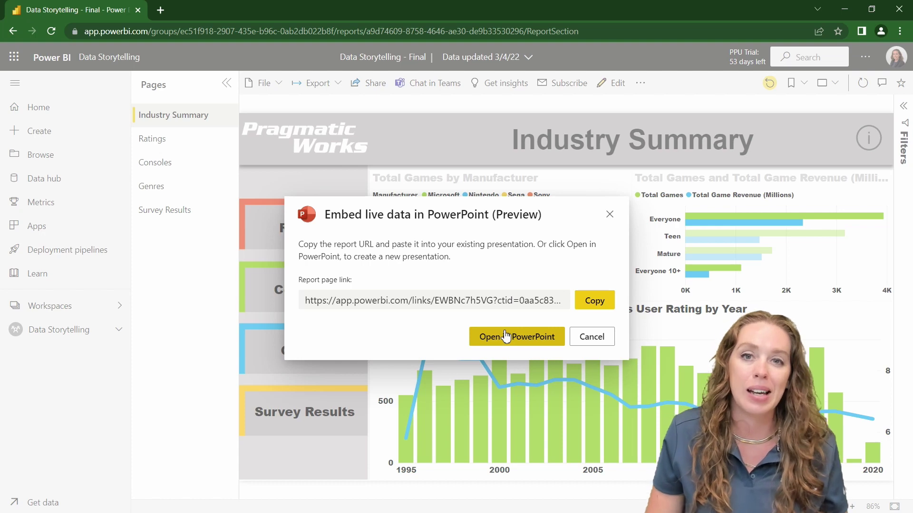
{"action": "left_click", "coordinate": [602, 306]}
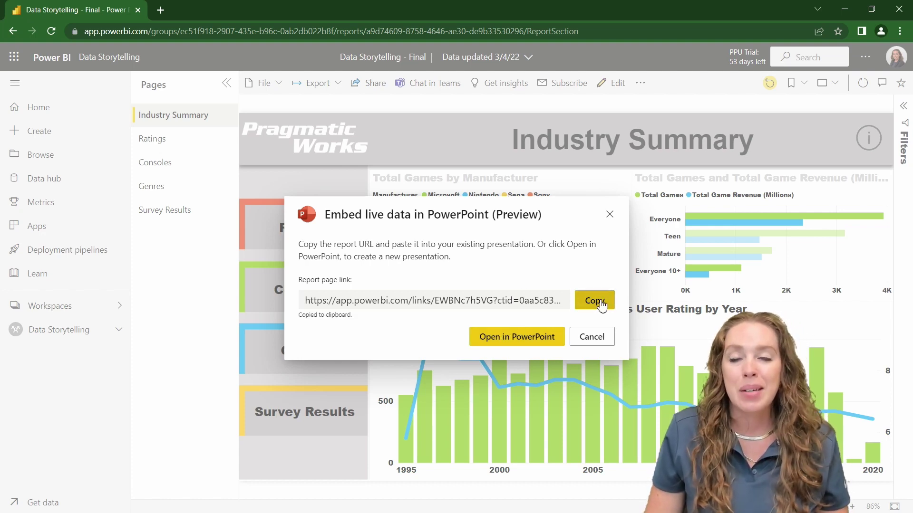
{"action": "left_click", "coordinate": [610, 214]}
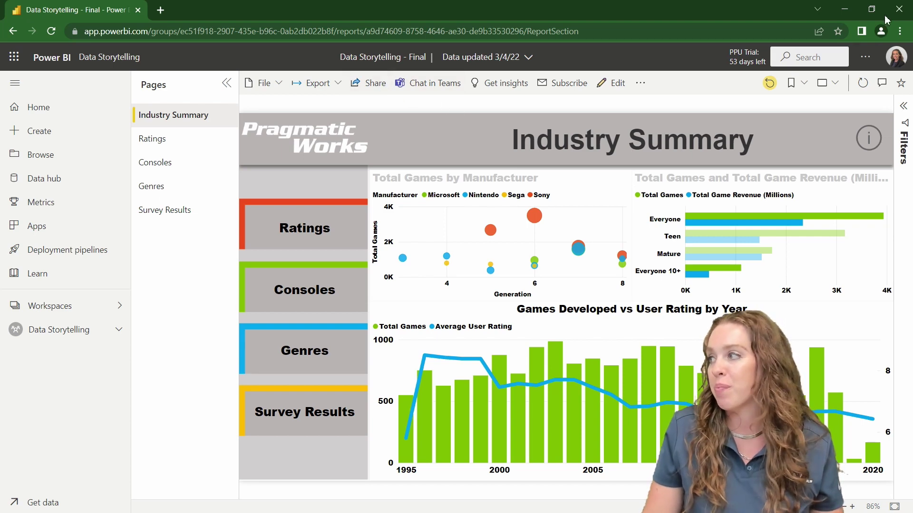
Step: Switch to PowerPoint and add a new slide after slide 1
{"action": "left_click", "coordinate": [839, 11]}
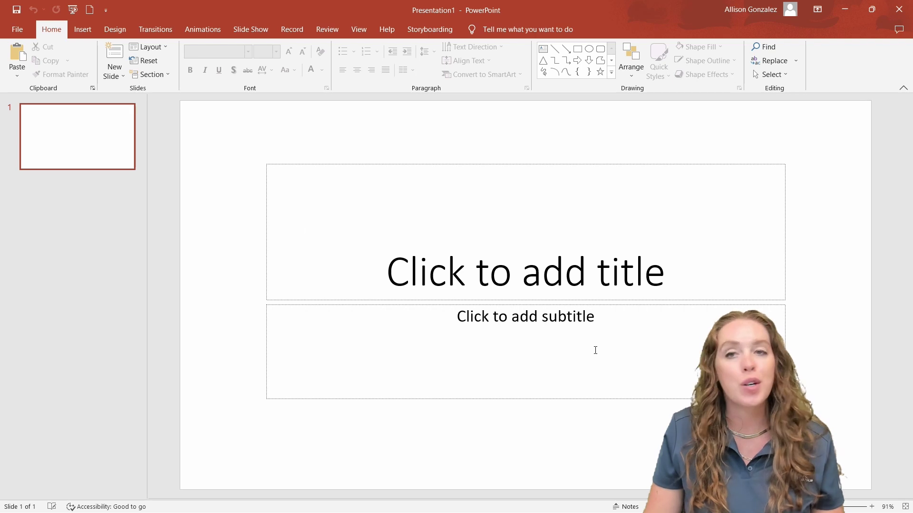
{"action": "right_click", "coordinate": [64, 151]}
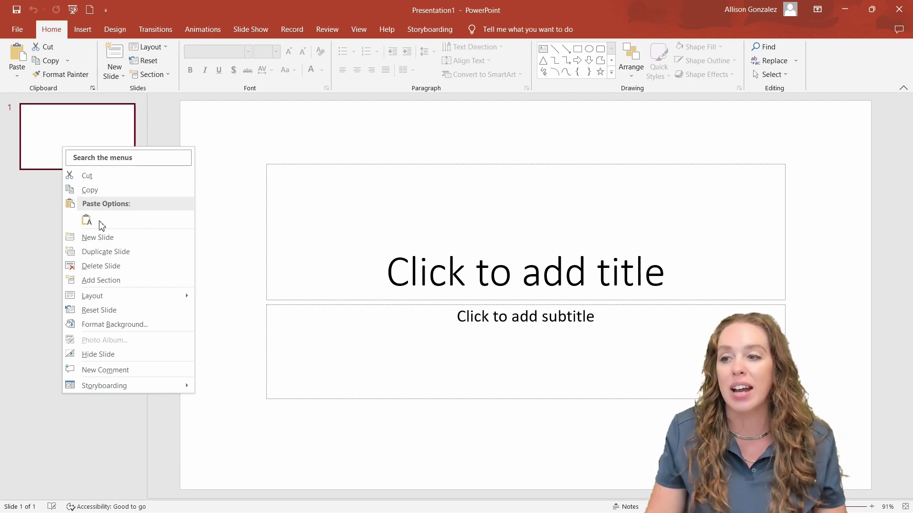
{"action": "left_click", "coordinate": [109, 240]}
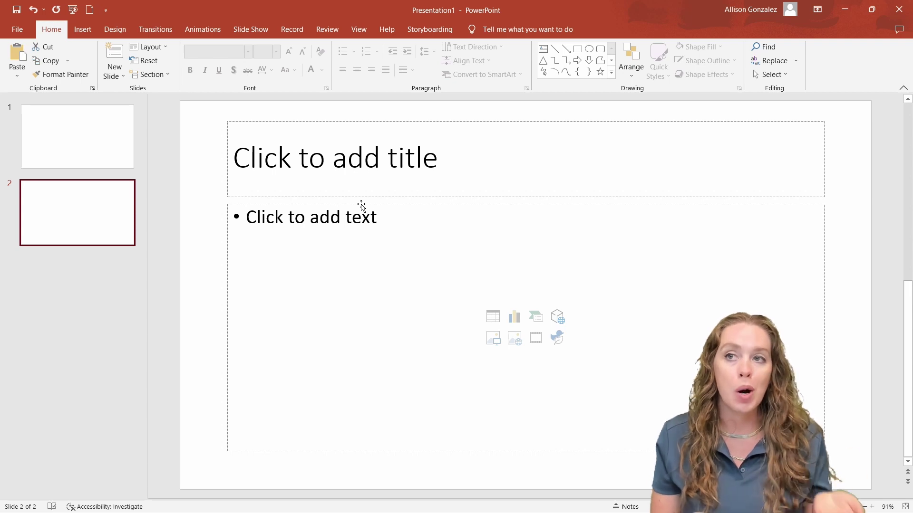
Step: Bring up the Office Add-ins store from Insert > My Add-ins
{"action": "left_click", "coordinate": [85, 30]}
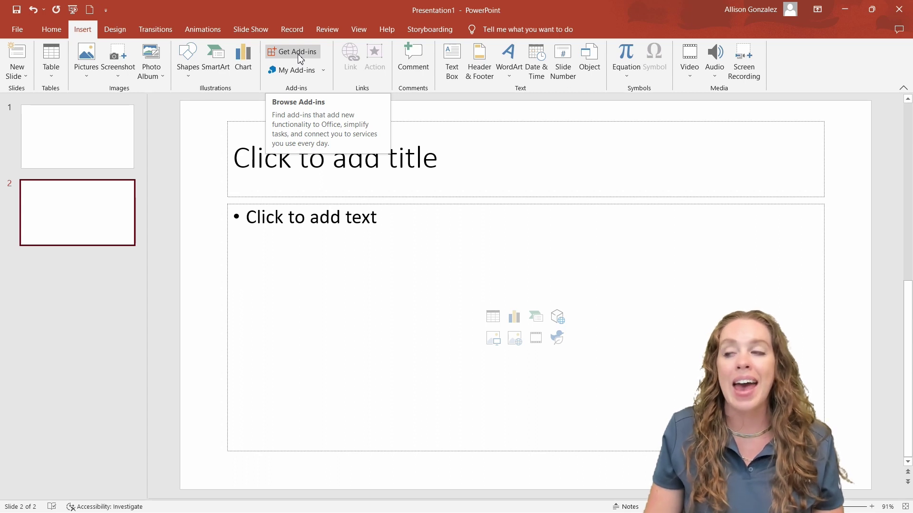
{"action": "left_click", "coordinate": [324, 70]}
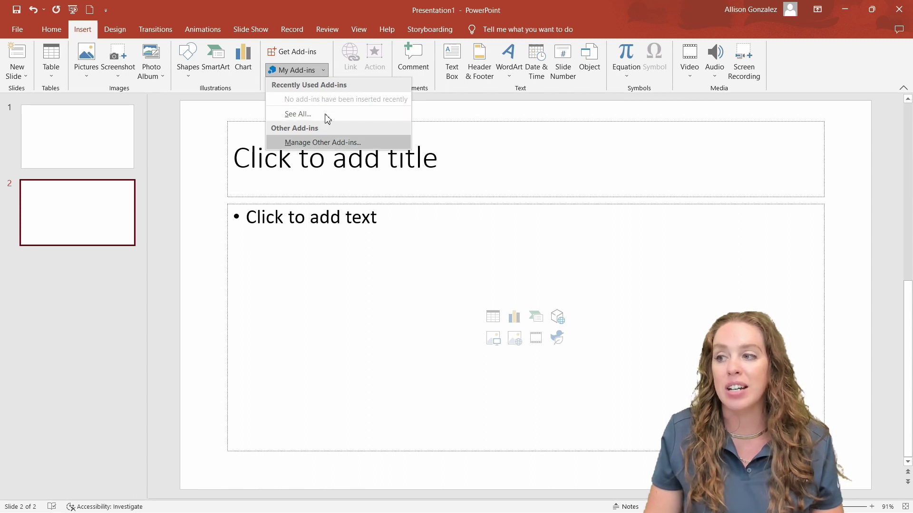
{"action": "left_click", "coordinate": [292, 54]}
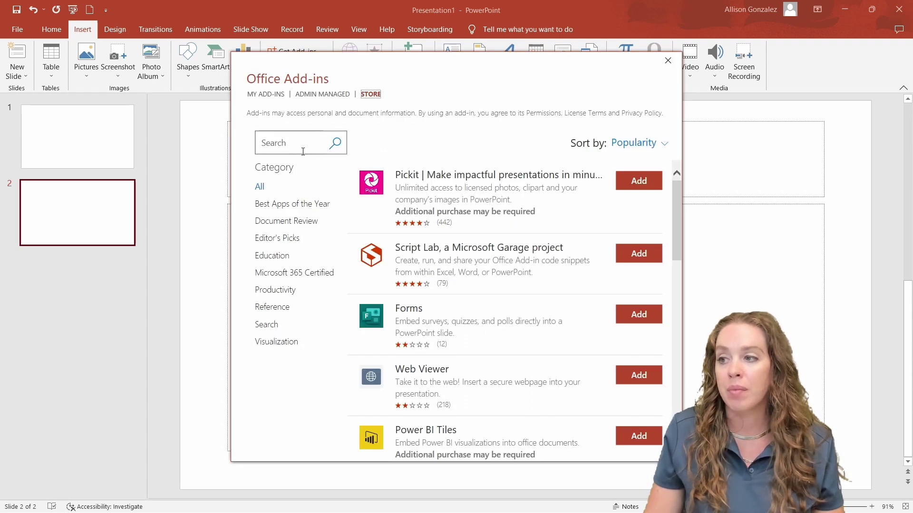
Step: Search the store for 'powerbi' and add the Microsoft Power BI add-in, accepting its license terms
{"action": "left_click", "coordinate": [286, 149]}
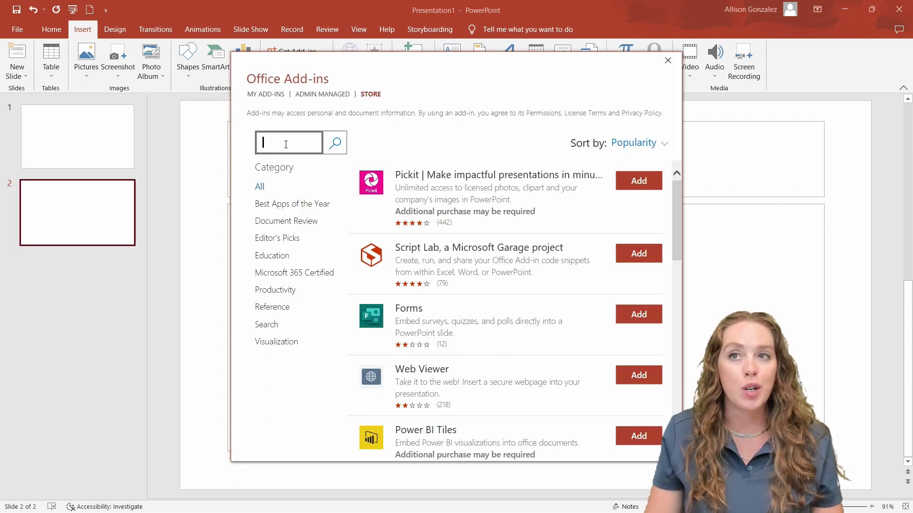
{"action": "type", "text": "powerbi"}
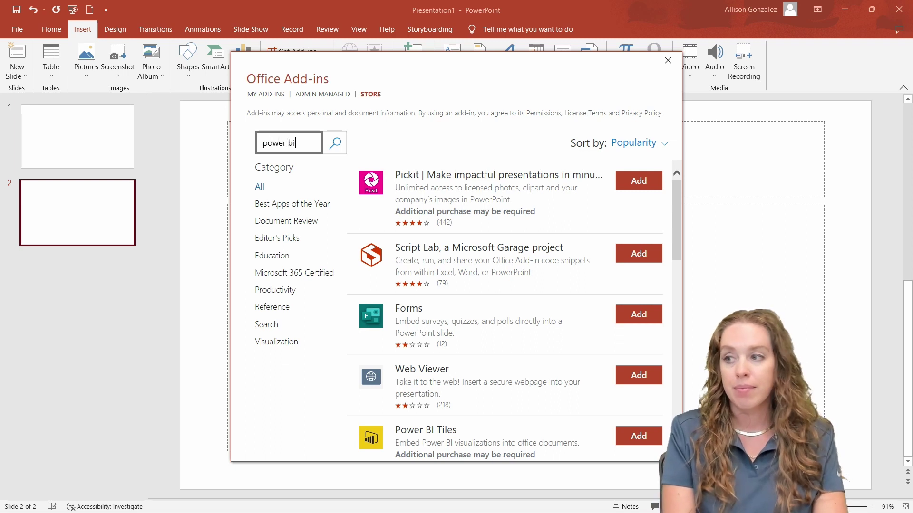
{"action": "key", "text": "Return"}
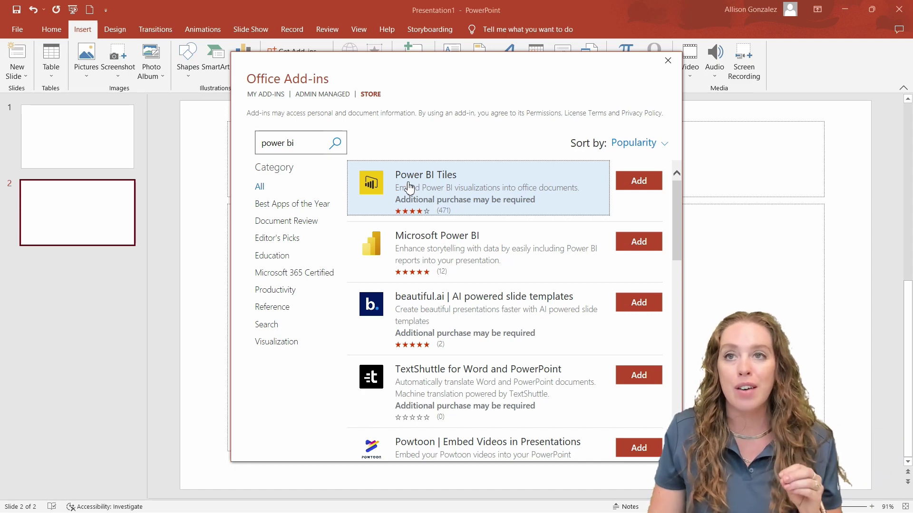
{"action": "left_click", "coordinate": [447, 244]}
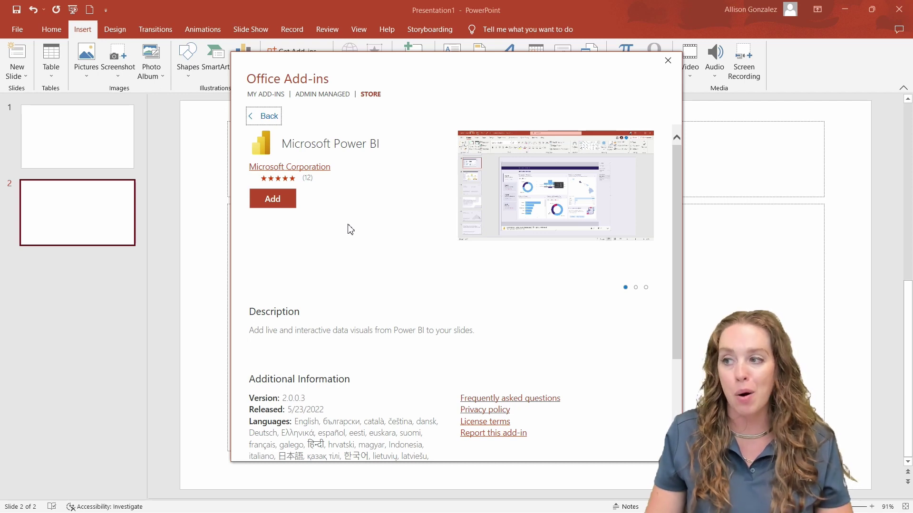
{"action": "left_click", "coordinate": [287, 204]}
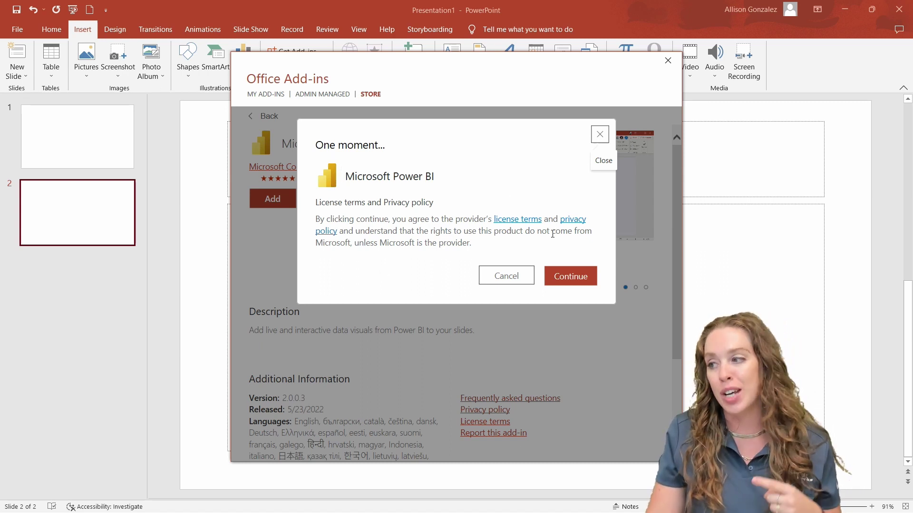
{"action": "left_click", "coordinate": [569, 285]}
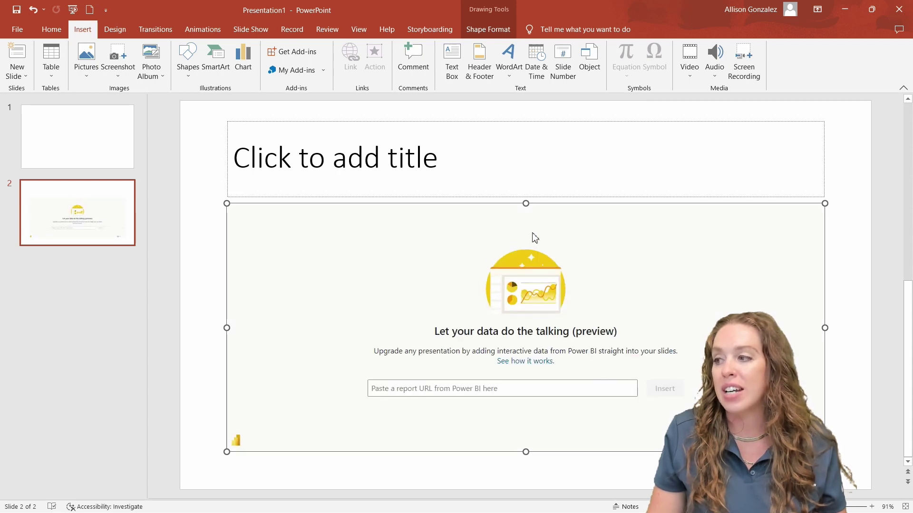
Step: Stretch the Power BI object to fill slide 2, then paste the report URL and insert it
{"action": "left_click_drag", "start_coordinate": [526, 202], "coordinate": [500, 113]}
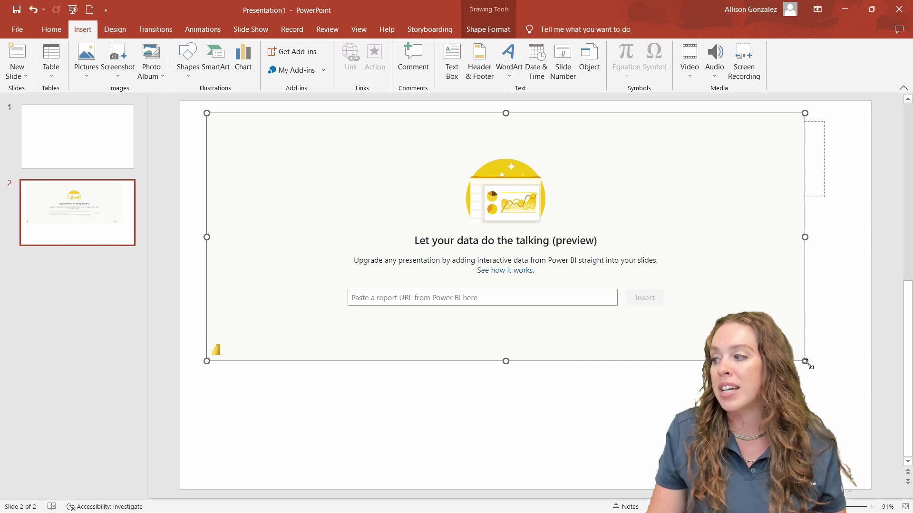
{"action": "left_click_drag", "start_coordinate": [805, 361], "coordinate": [831, 469]}
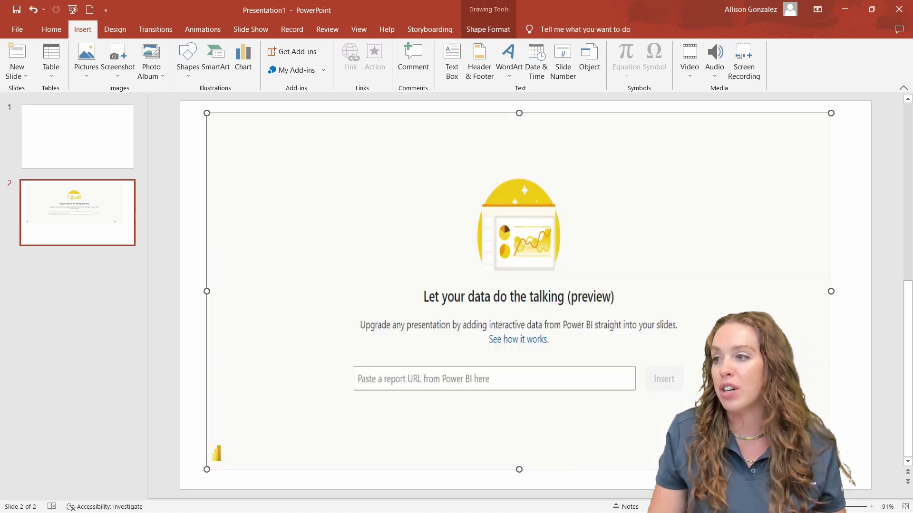
{"action": "left_click", "coordinate": [436, 361]}
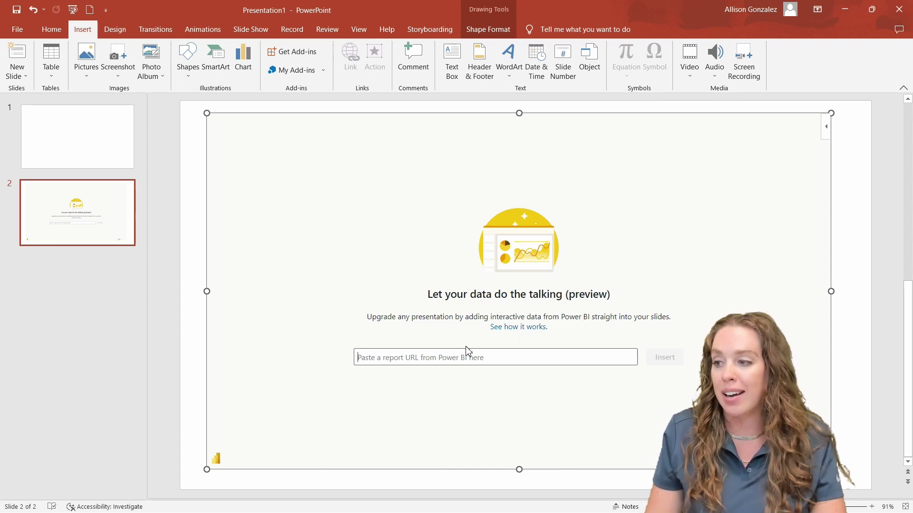
{"action": "key", "text": "ctrl+v"}
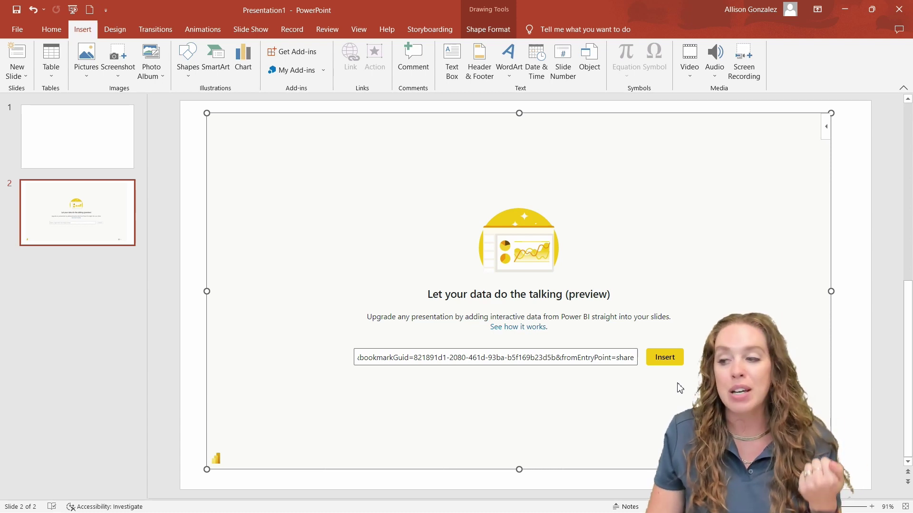
{"action": "left_click", "coordinate": [664, 361]}
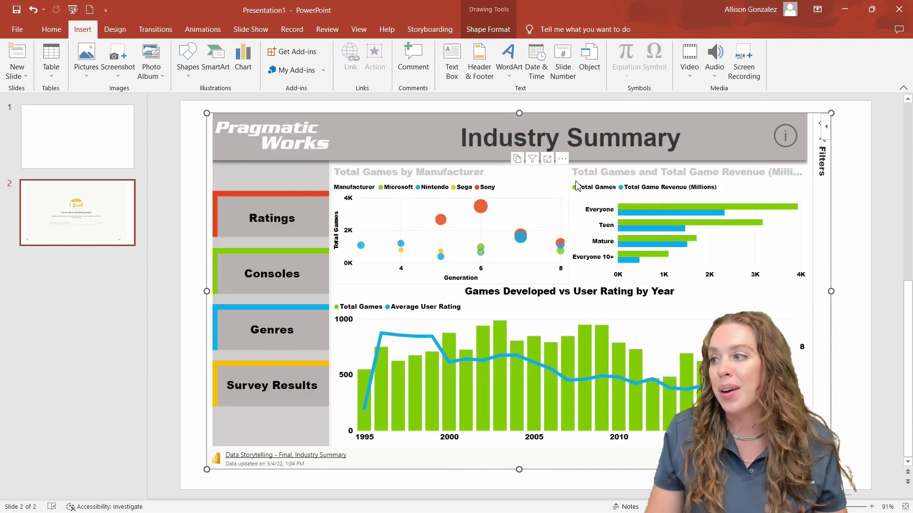
{"action": "left_click", "coordinate": [268, 220]}
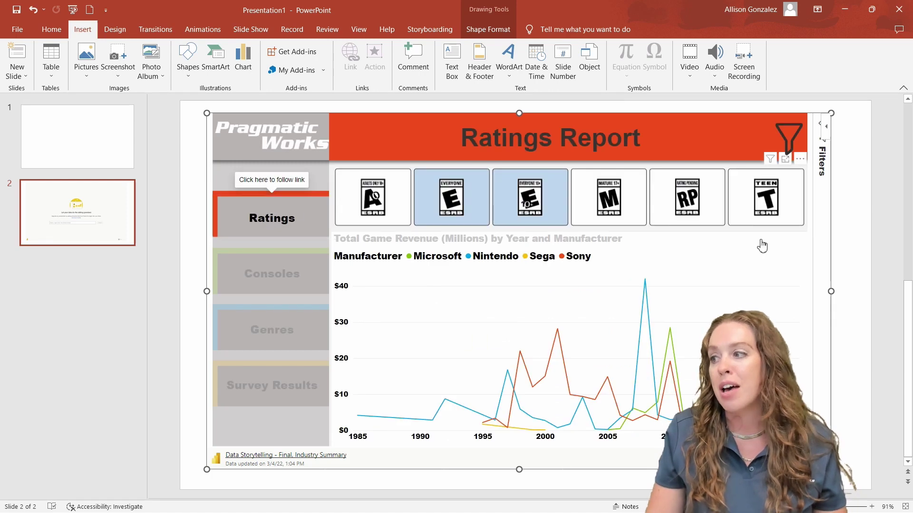
{"action": "left_click", "coordinate": [279, 290]}
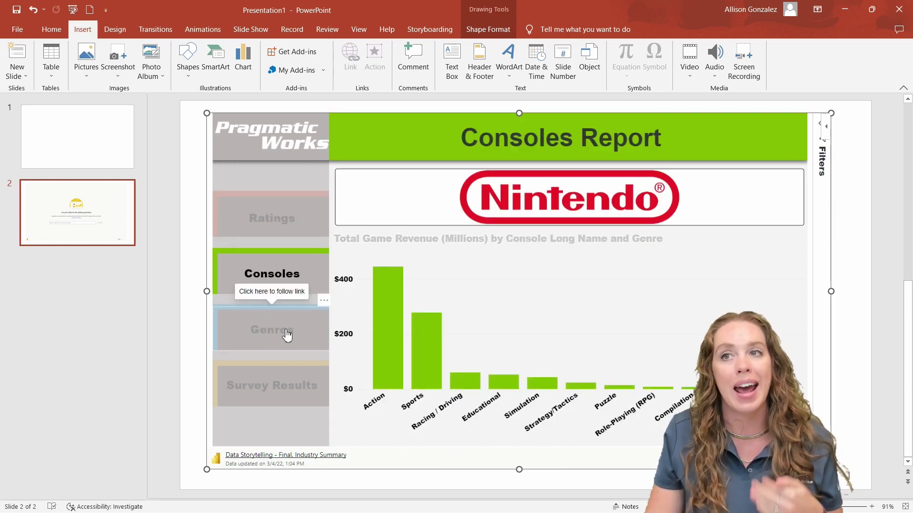
{"action": "left_click", "coordinate": [287, 336]}
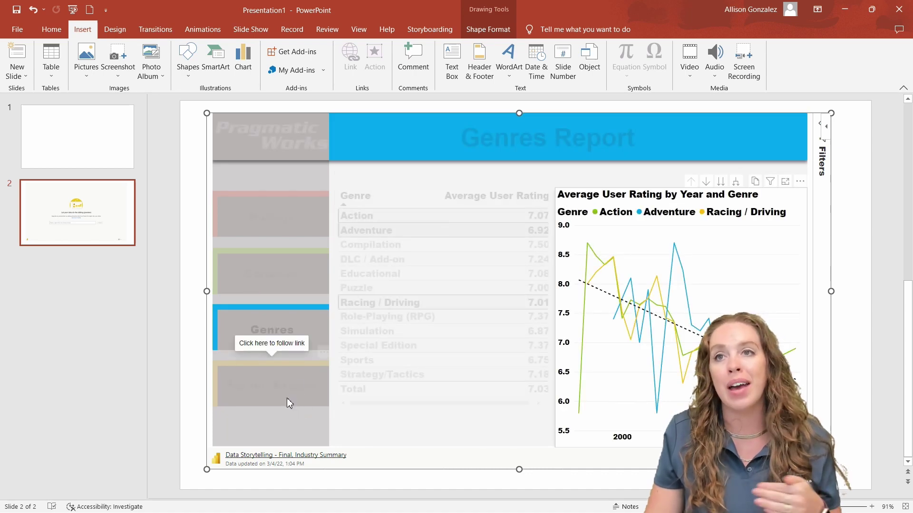
{"action": "left_click", "coordinate": [288, 403]}
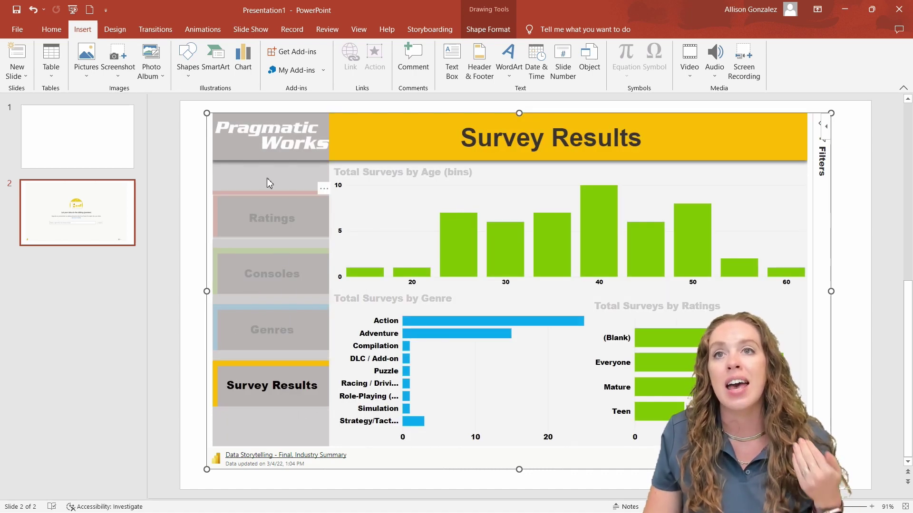
{"action": "left_click", "coordinate": [260, 146]}
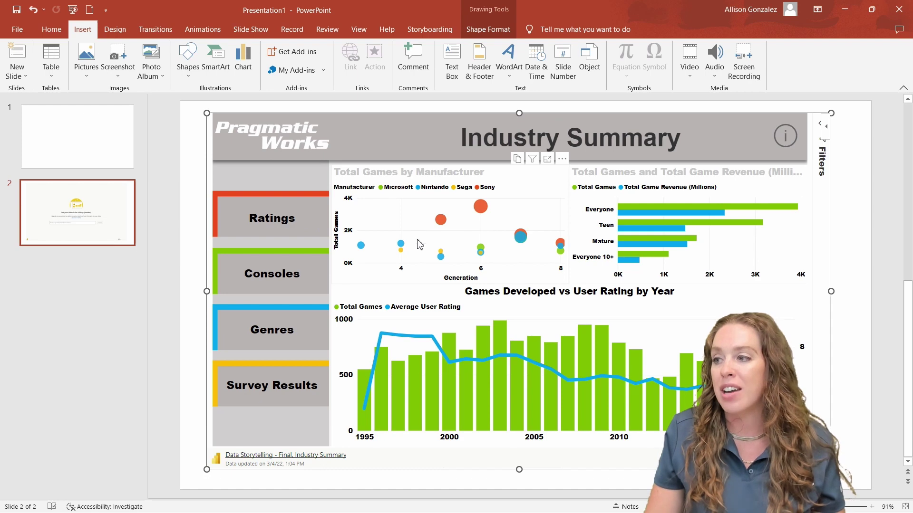
{"action": "mouse_move", "coordinate": [489, 337]}
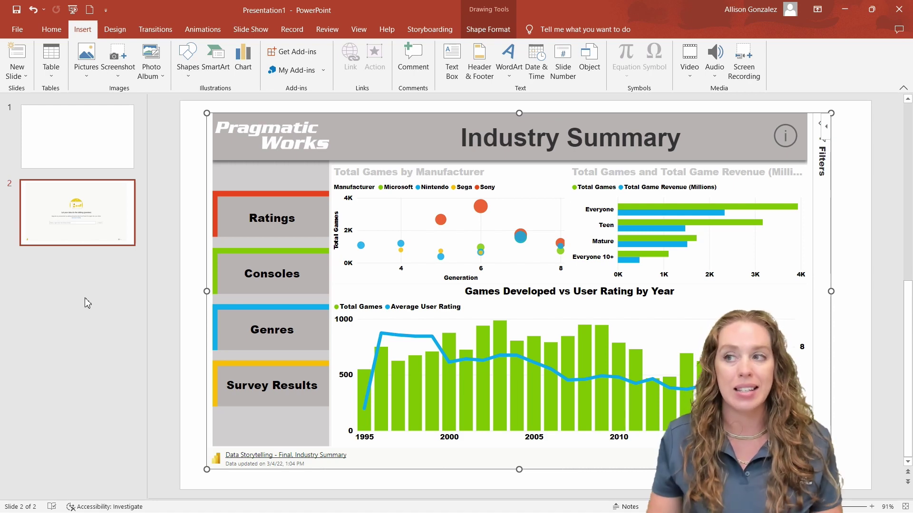
{"action": "key", "text": "shift+F5"}
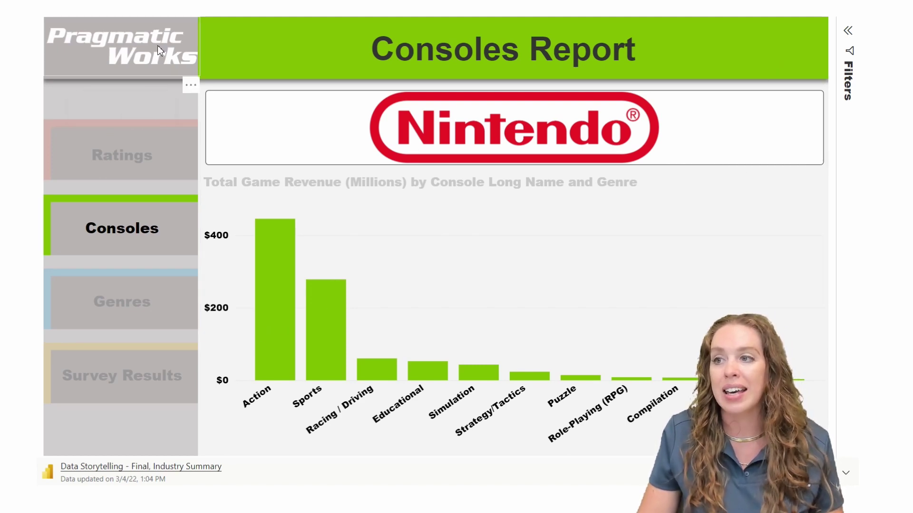
{"action": "left_click", "coordinate": [136, 361]}
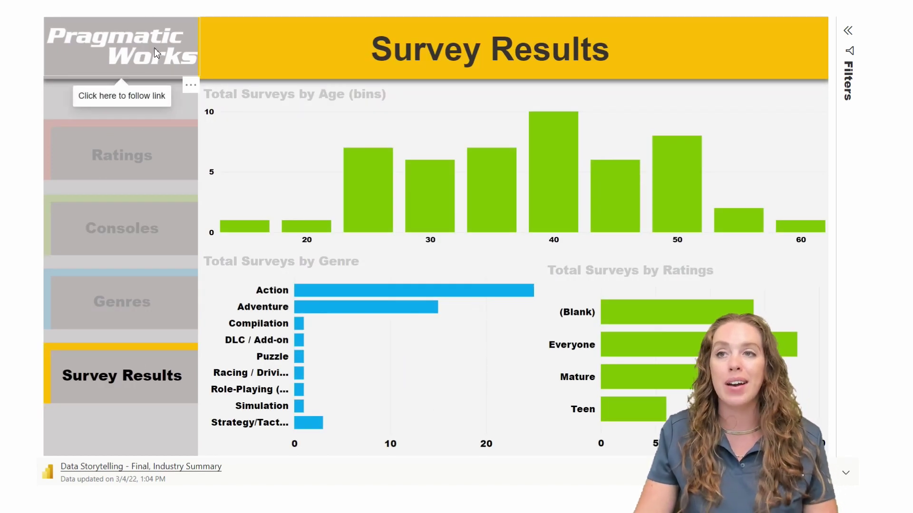